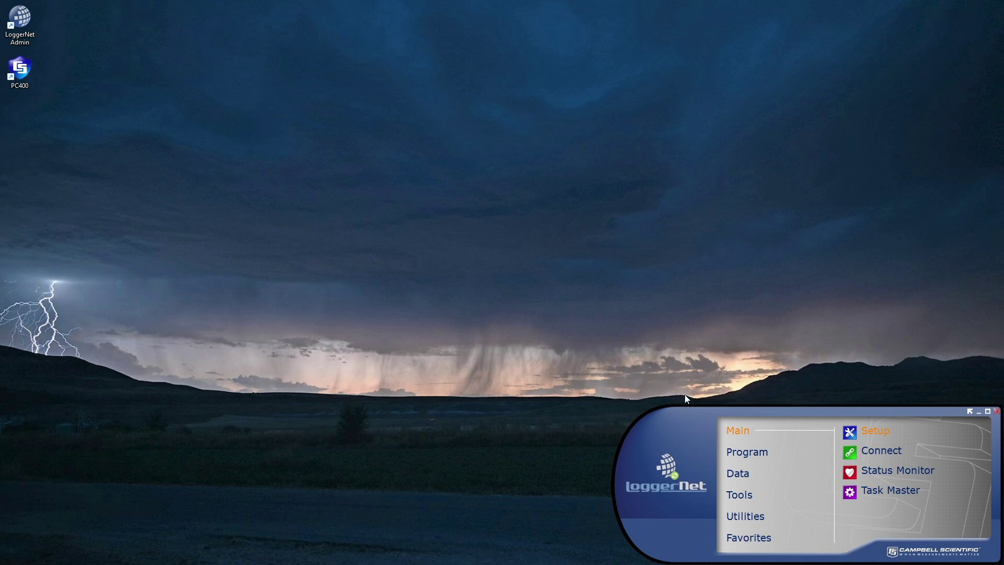
- Open the Setup Screen, view the network tree in Std View, then return to EZ View
{"action": "left_click", "coordinate": [850, 433]}
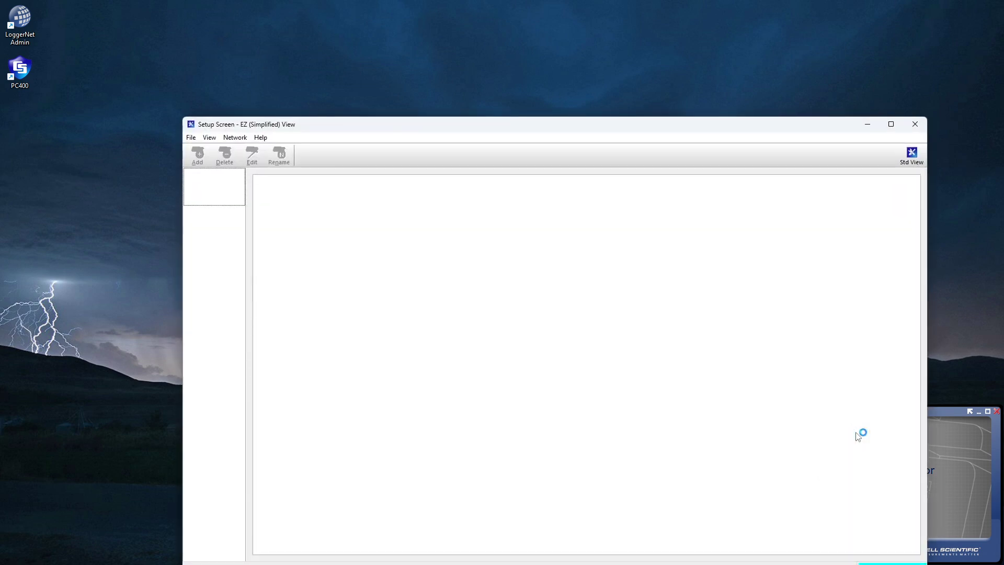
{"action": "left_click", "coordinate": [910, 155]}
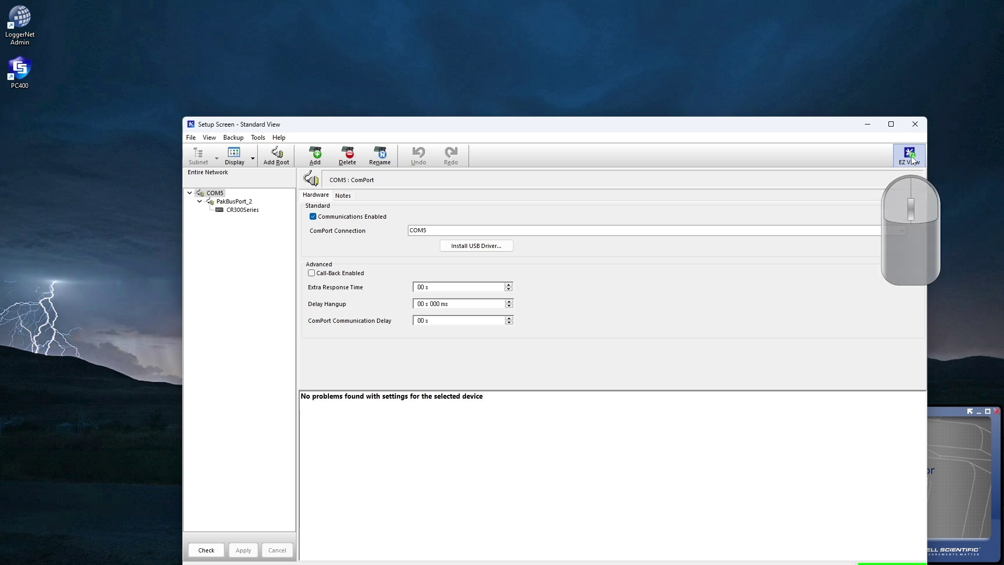
{"action": "left_click", "coordinate": [911, 158]}
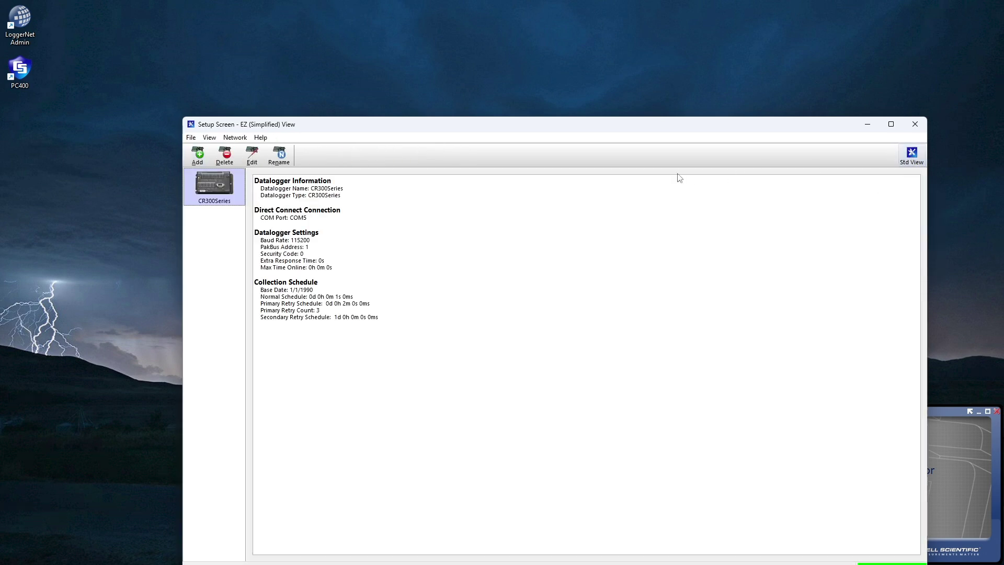
- Start the EZSetup Wizard to add a datalogger and choose the CR1000XSeries type
{"action": "left_click", "coordinate": [196, 157]}
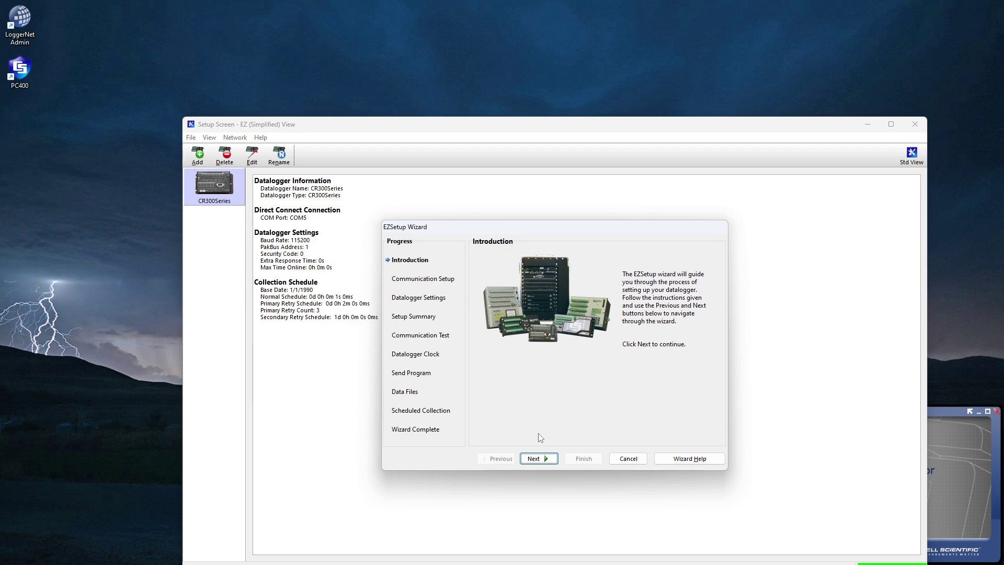
{"action": "left_click", "coordinate": [539, 459]}
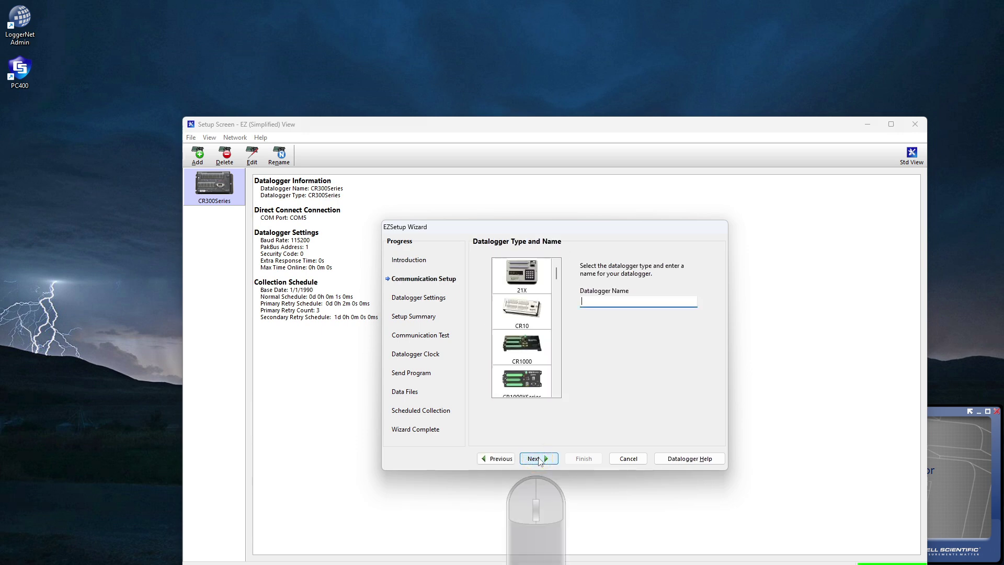
{"action": "scroll", "coordinate": [525, 361], "scroll_direction": "down", "scroll_amount": 2}
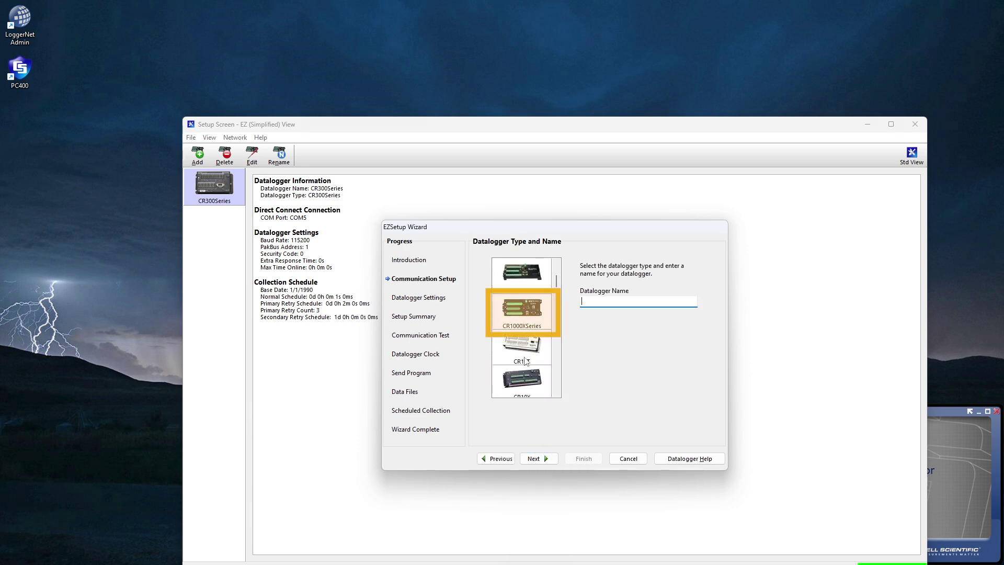
{"action": "left_click", "coordinate": [522, 315]}
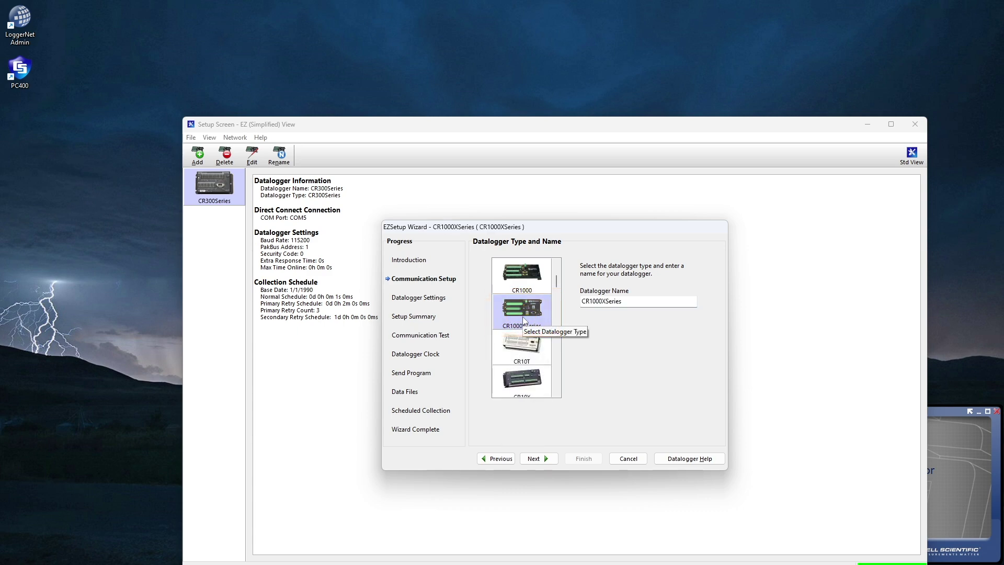
- Name the datalogger CR1000Xe_Tutorial and accept Direct Connect as the connection type
{"action": "left_click", "coordinate": [625, 301]}
{"action": "key", "text": "BackSpace"}
{"action": "key", "text": "BackSpace"}
{"action": "key", "text": "BackSpace"}
{"action": "key", "text": "BackSpace"}
{"action": "key", "text": "BackSpace"}
{"action": "key", "text": "BackSpace"}
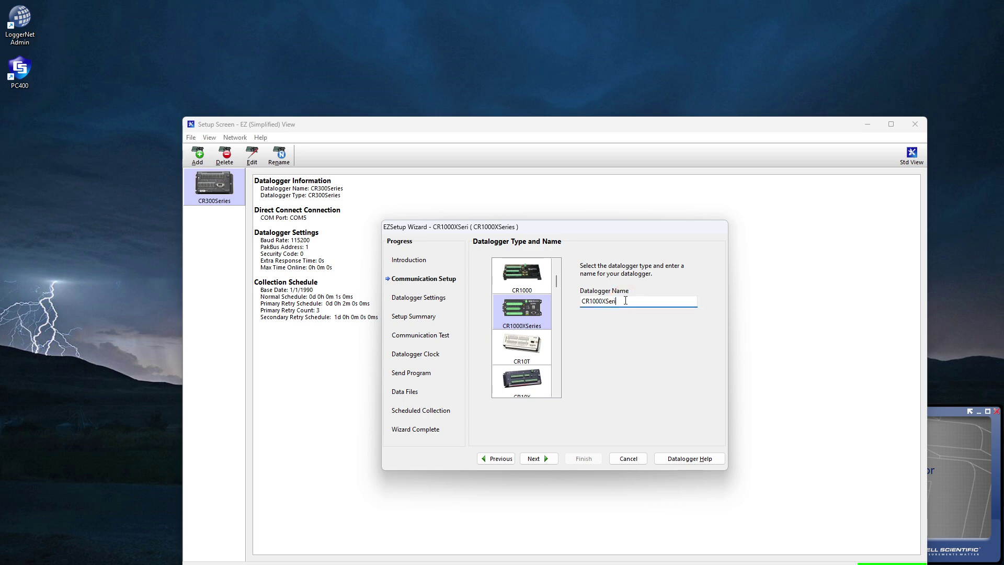
{"action": "type", "text": "e_Tutorial"}
{"action": "left_click", "coordinate": [533, 459]}
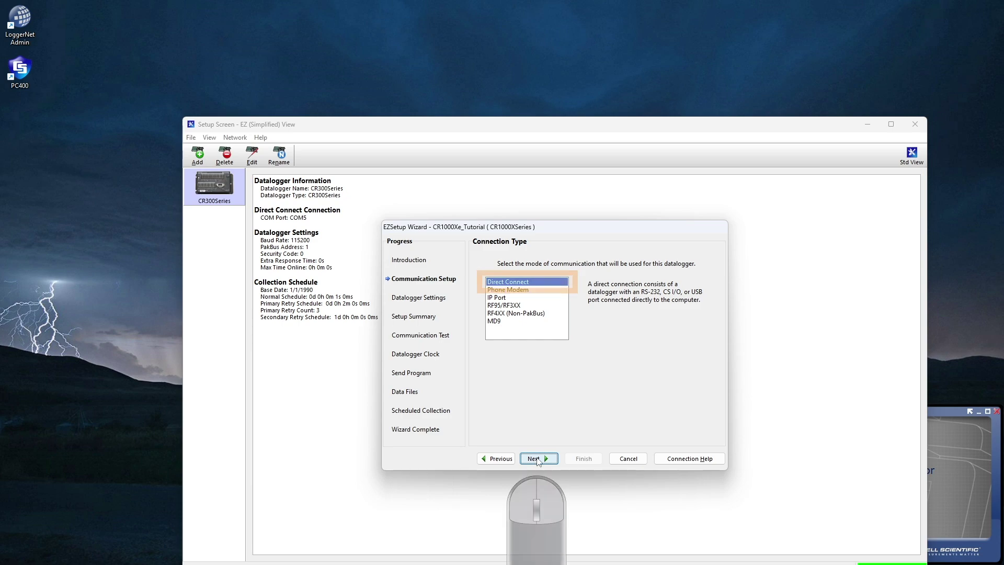
{"action": "left_click", "coordinate": [538, 459]}
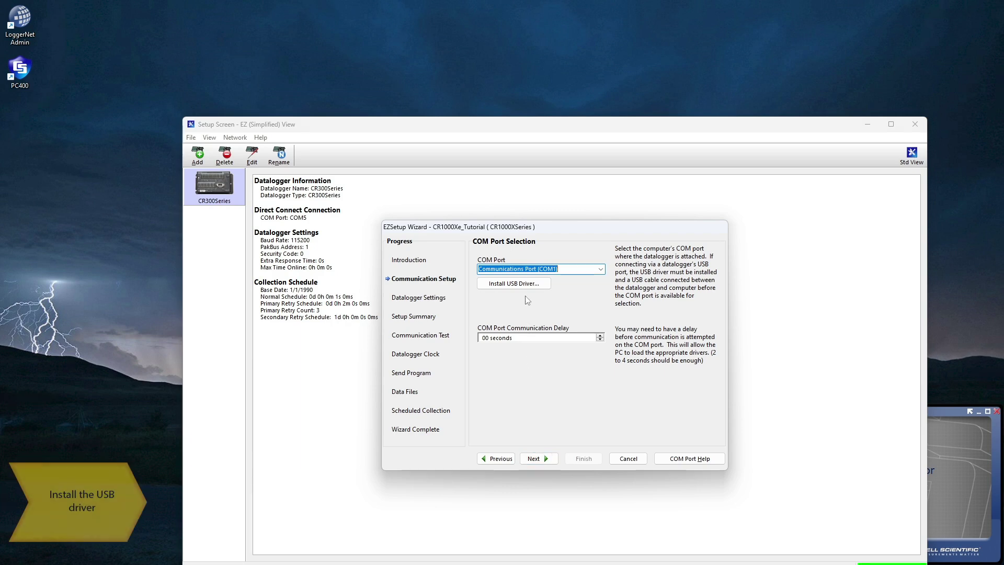
- Open the Install USB Driver dialog from the COM Port Selection page
{"action": "left_click", "coordinate": [513, 283]}
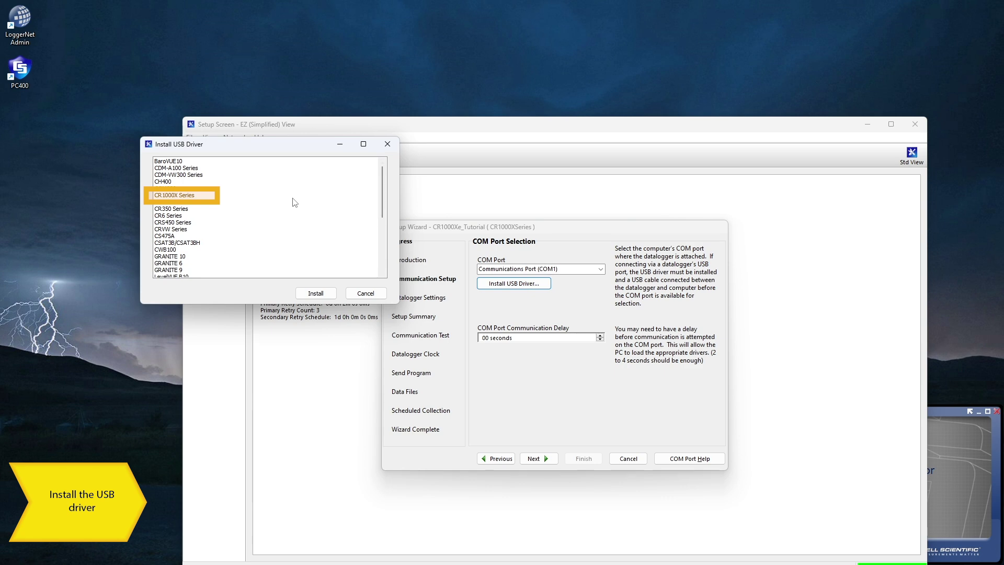
- Install the CR1000X Series USB driver and close the finished installer
{"action": "left_click", "coordinate": [176, 196]}
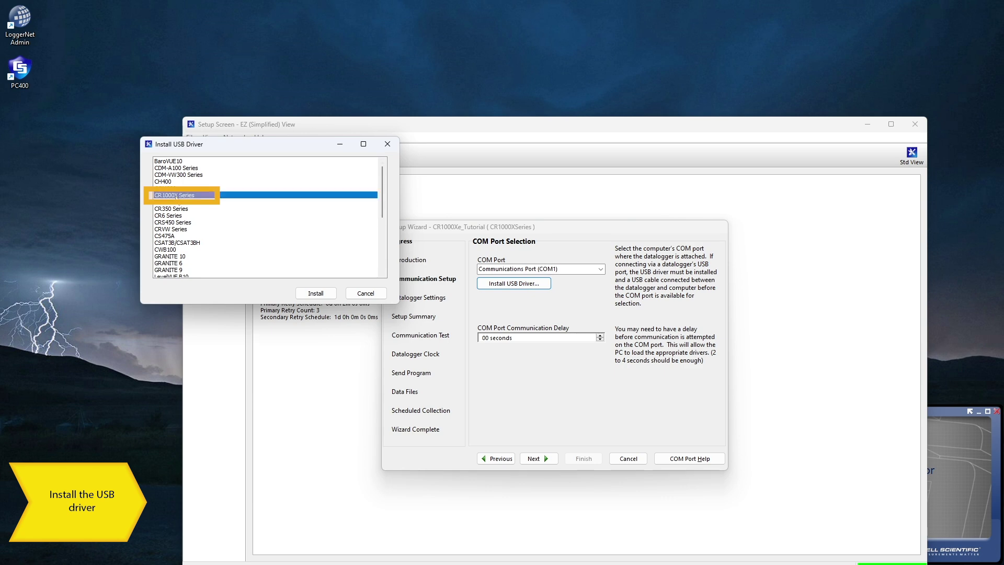
{"action": "left_click", "coordinate": [314, 294]}
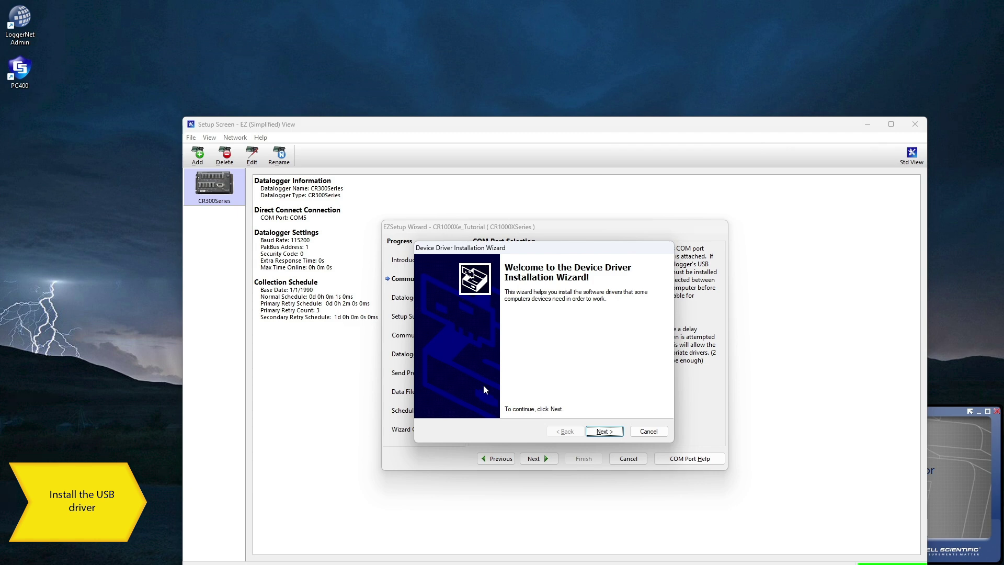
{"action": "left_click", "coordinate": [600, 431]}
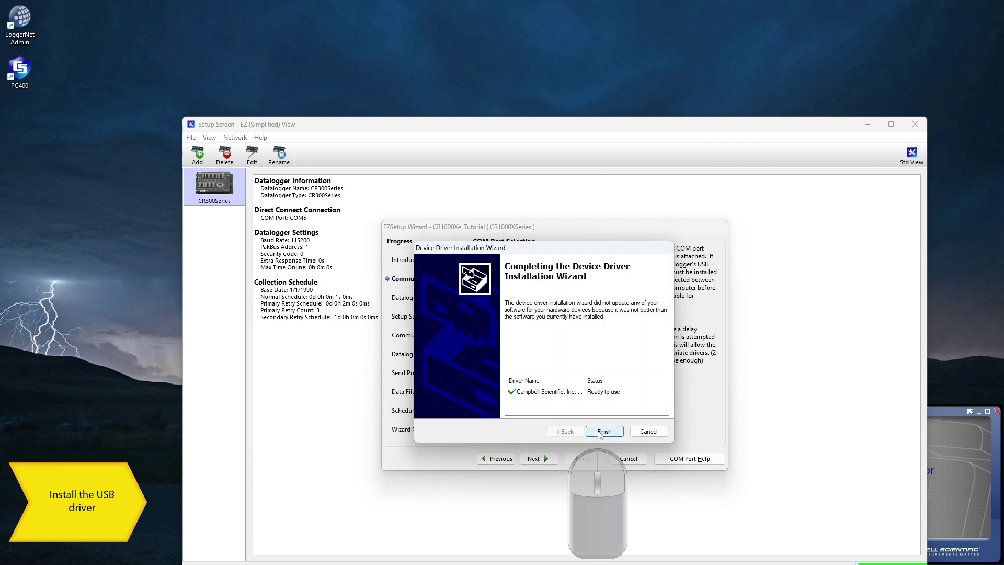
{"action": "left_click", "coordinate": [601, 431]}
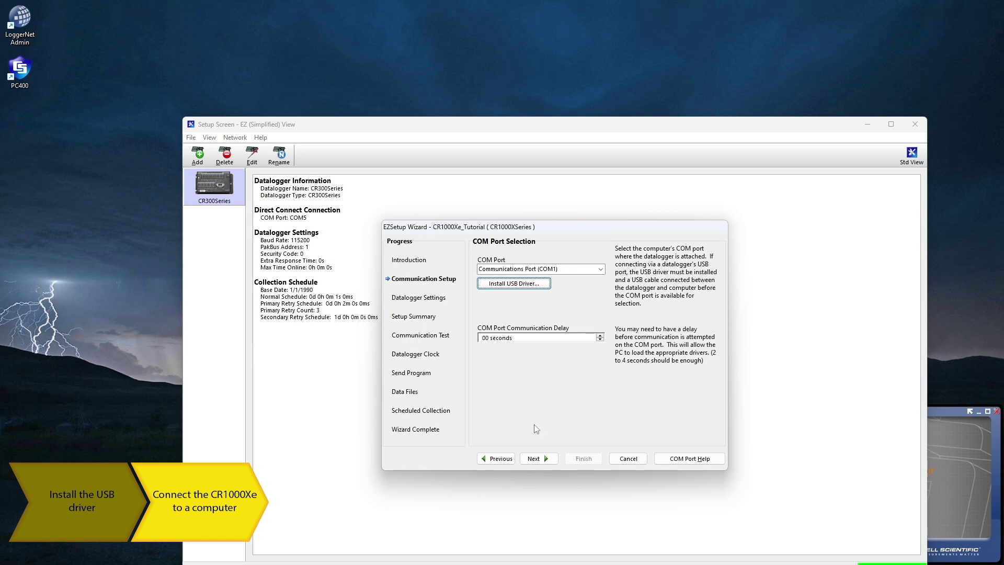
- Select port CR1000X (COM4) and advance to Datalogger Settings
{"action": "left_click", "coordinate": [600, 269]}
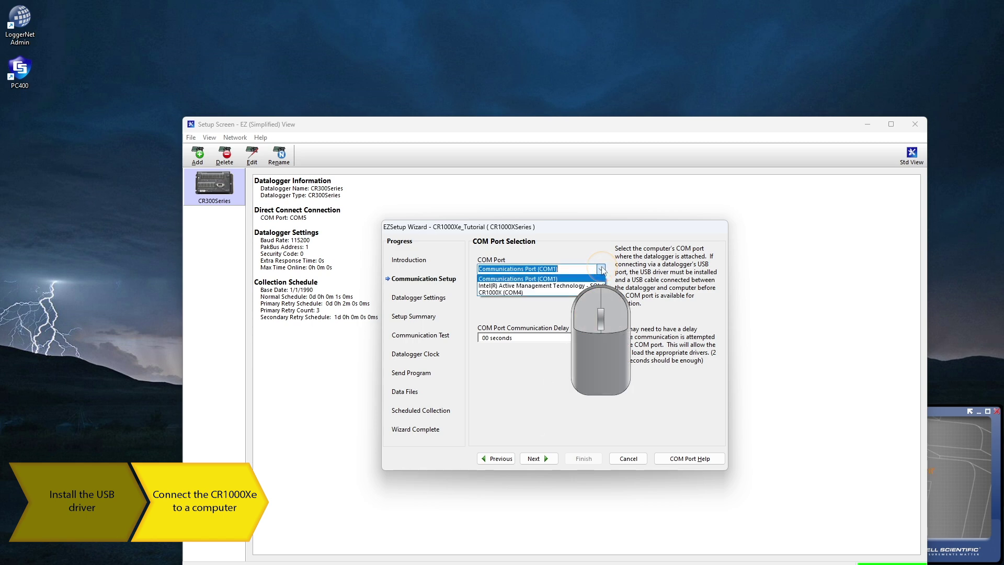
{"action": "left_click", "coordinate": [537, 293]}
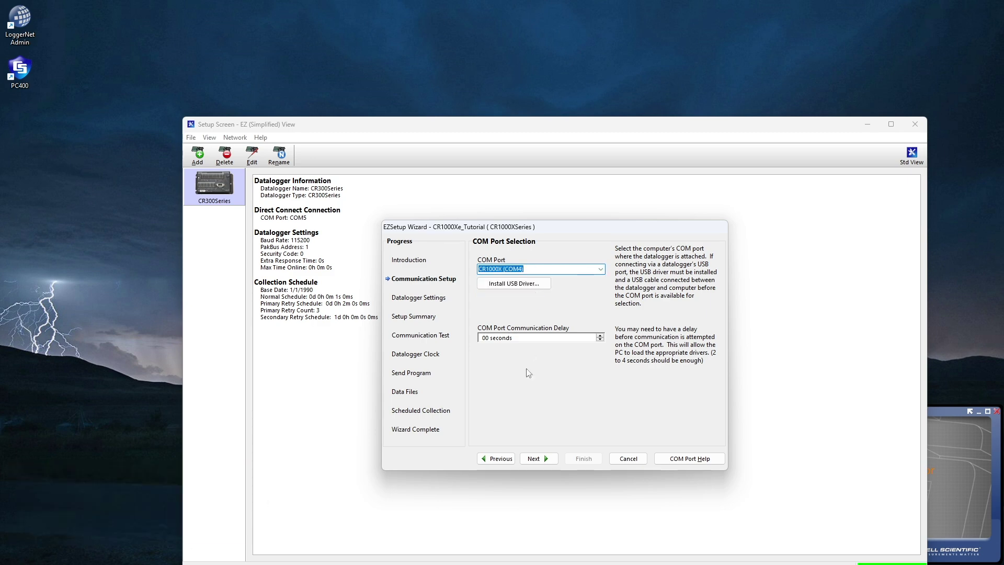
{"action": "left_click", "coordinate": [536, 458]}
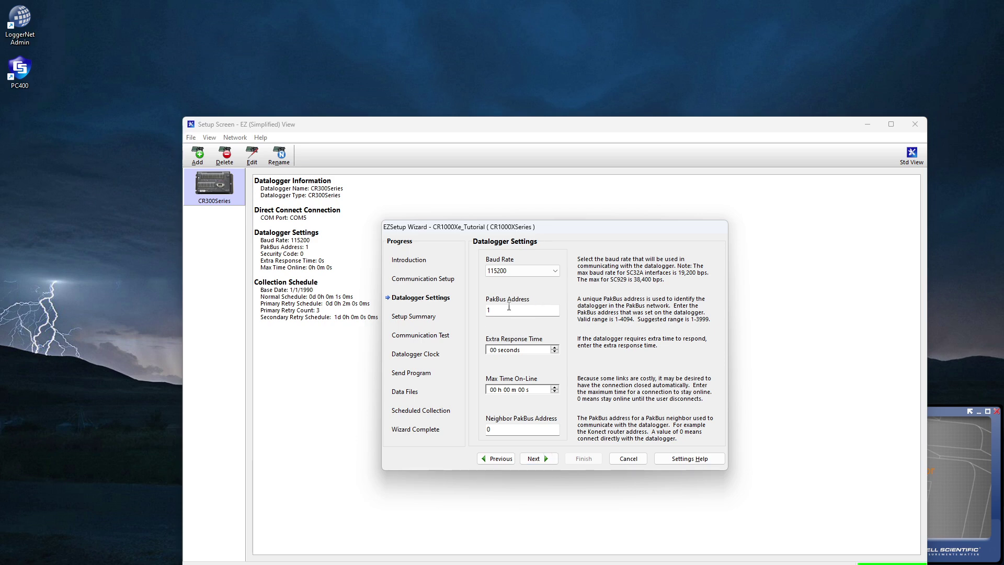
- Set the PakBus address to 3 and advance past security and the summary to Communication Test
{"action": "double_click", "coordinate": [483, 309]}
{"action": "type", "text": "3"}
{"action": "left_click", "coordinate": [532, 459]}
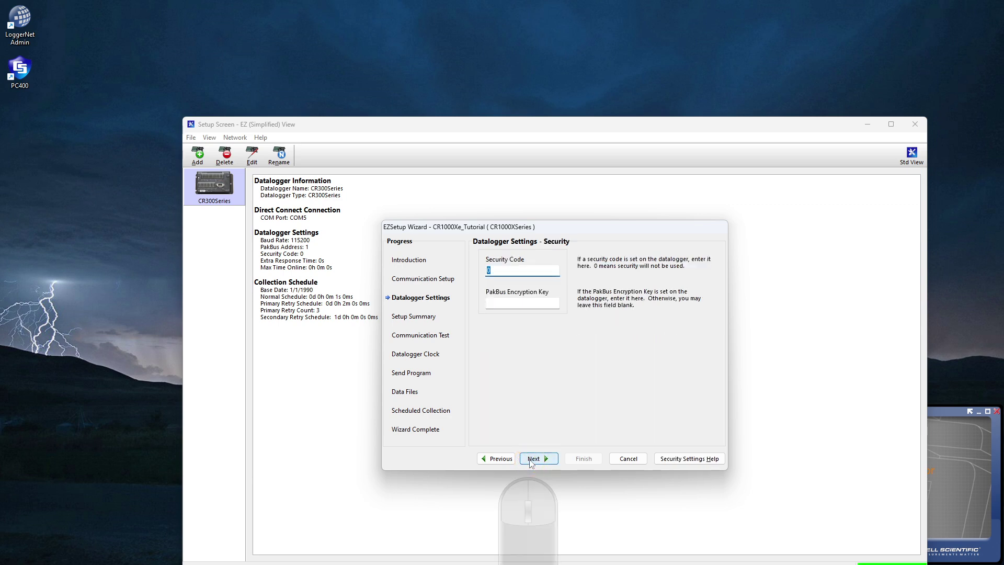
{"action": "left_click", "coordinate": [531, 460]}
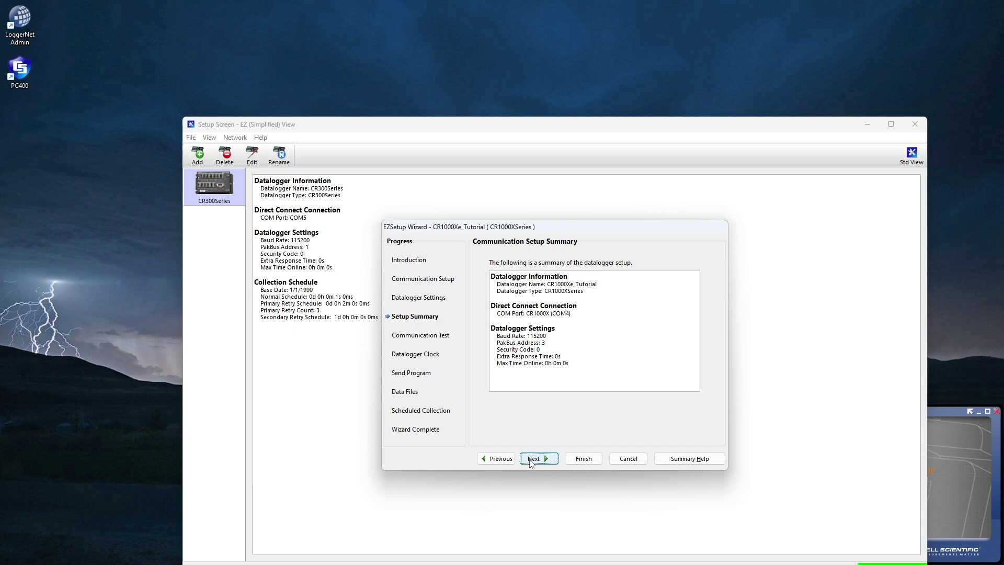
{"action": "left_click", "coordinate": [531, 460]}
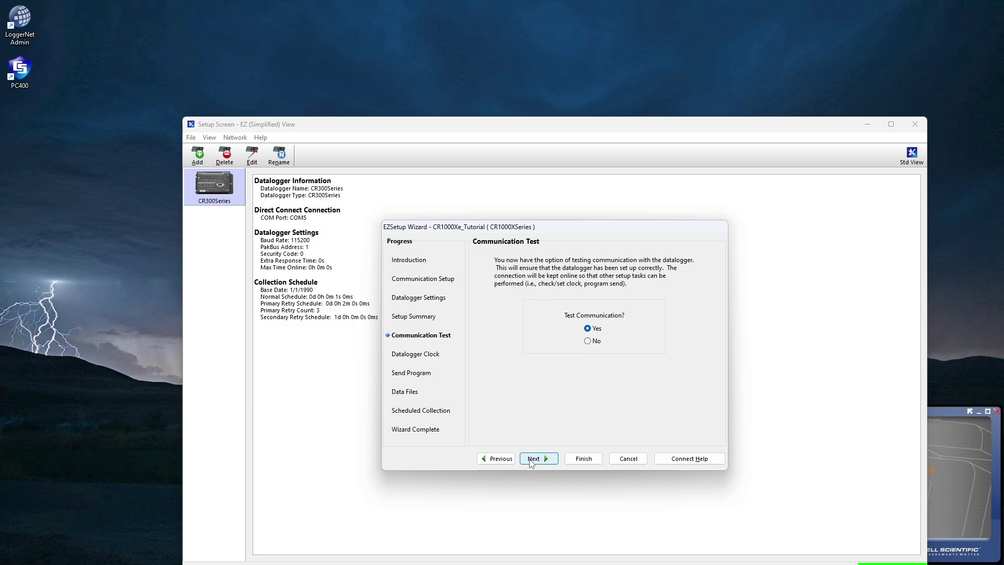
- Test communication with CR1000Xe_Tutorial and set its clock to the server time
{"action": "left_click", "coordinate": [531, 460]}
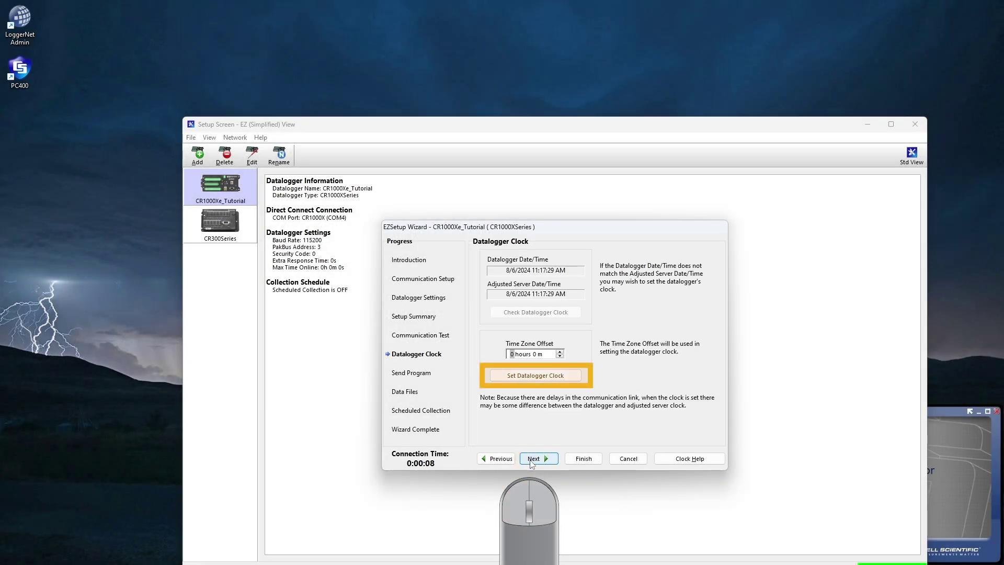
{"action": "left_click", "coordinate": [527, 381]}
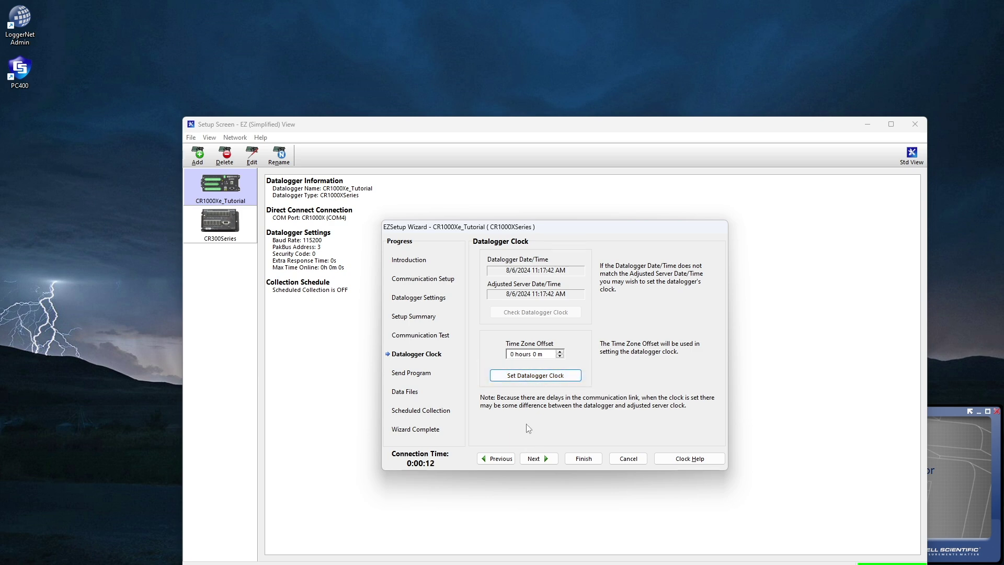
- Skip sending a program and keep all four tables, including DataTableInfo, selected for collection
{"action": "left_click", "coordinate": [532, 463]}
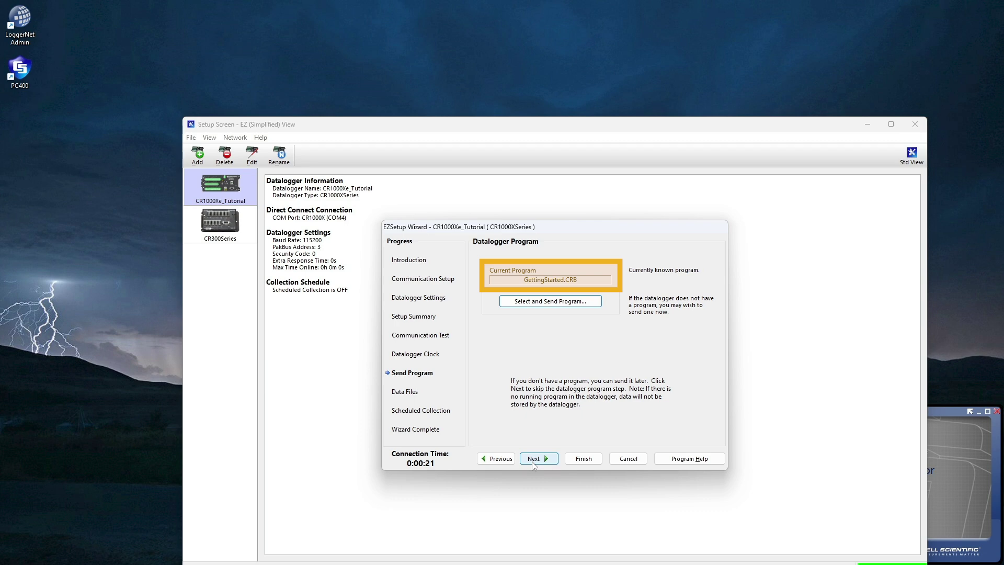
{"action": "left_click", "coordinate": [532, 463]}
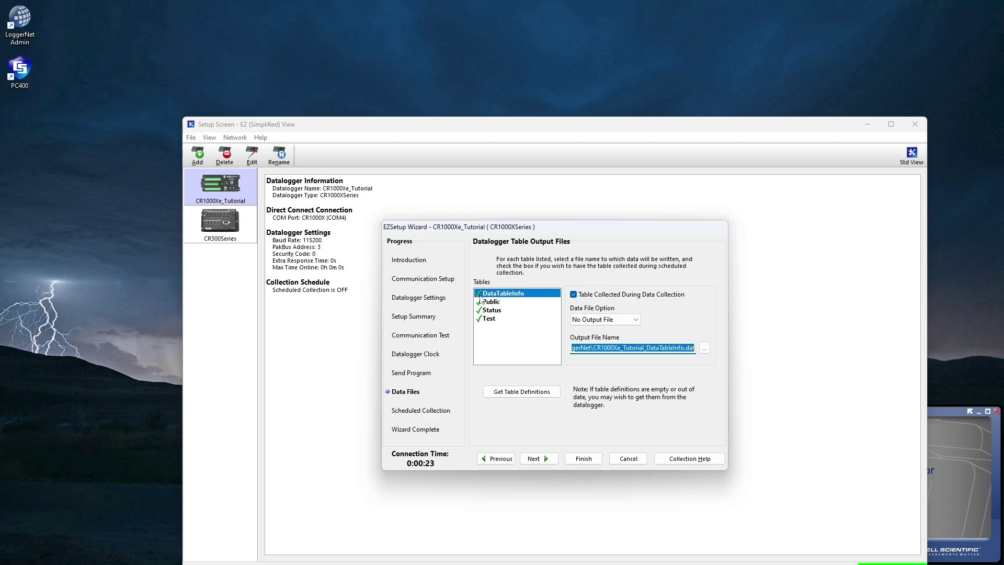
{"action": "left_click", "coordinate": [480, 297]}
{"action": "left_click", "coordinate": [480, 297]}
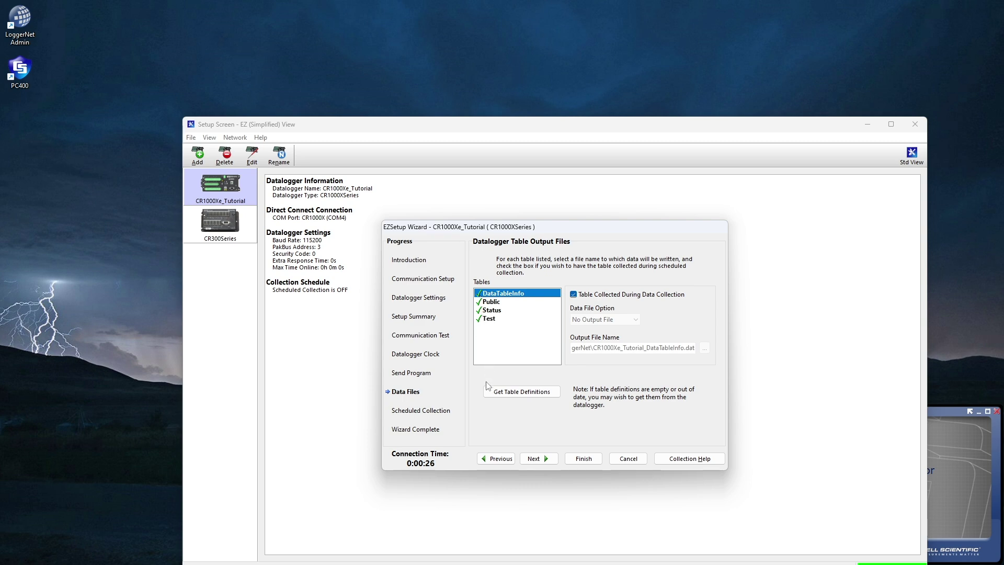
{"action": "left_click", "coordinate": [536, 459]}
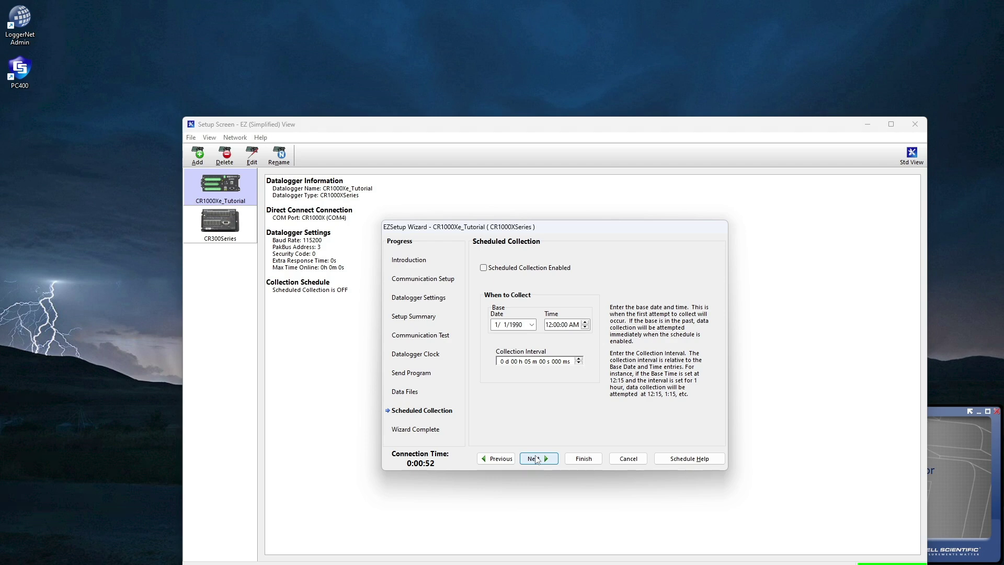
- Leave scheduled collection off and finish the wizard, saving CR1000Xe_Tutorial as a station
{"action": "left_click", "coordinate": [536, 459]}
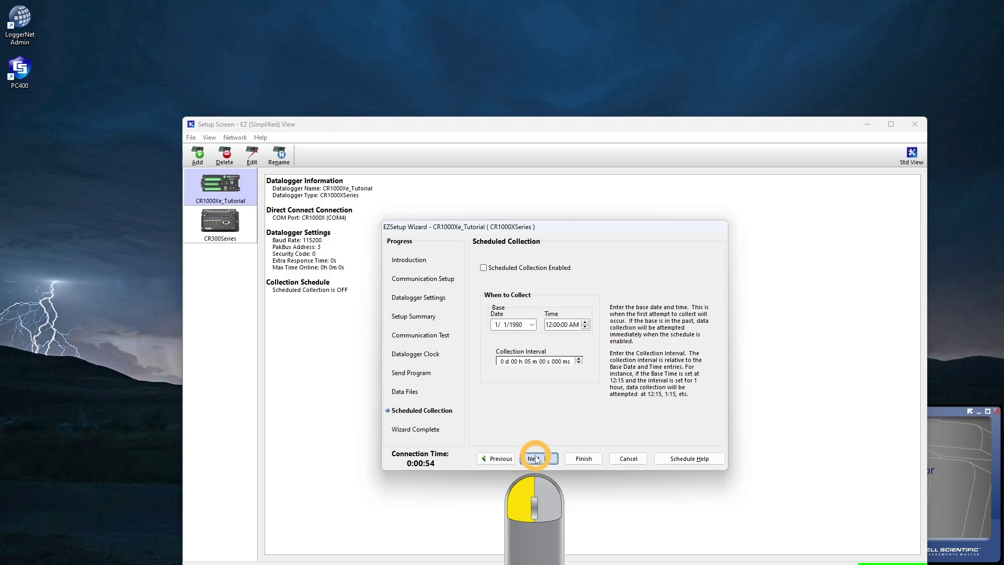
{"action": "left_click", "coordinate": [566, 459]}
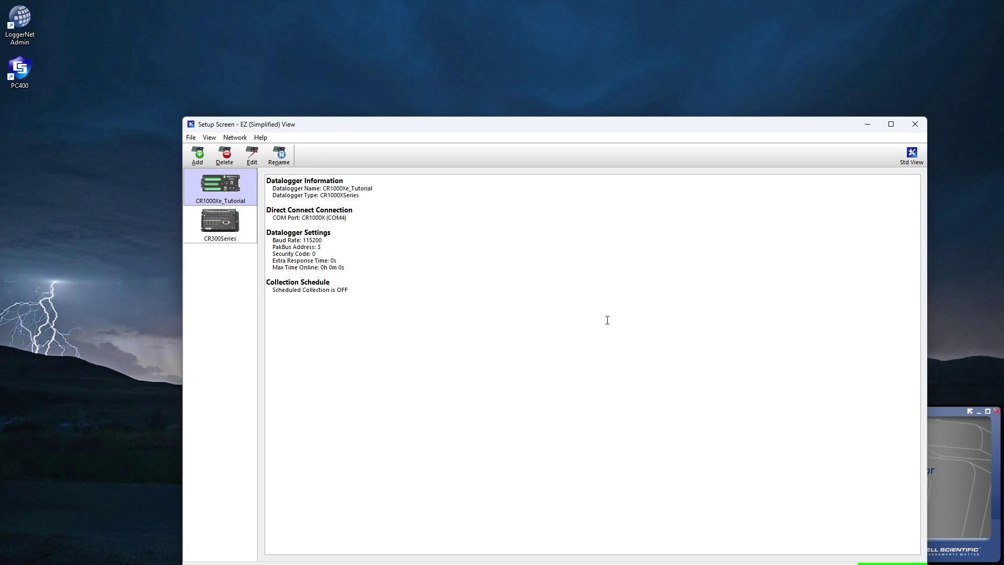
- Close the Setup Screen and open the Connect Screen showing CR1000Xe_Tutorial
{"action": "left_click", "coordinate": [915, 125]}
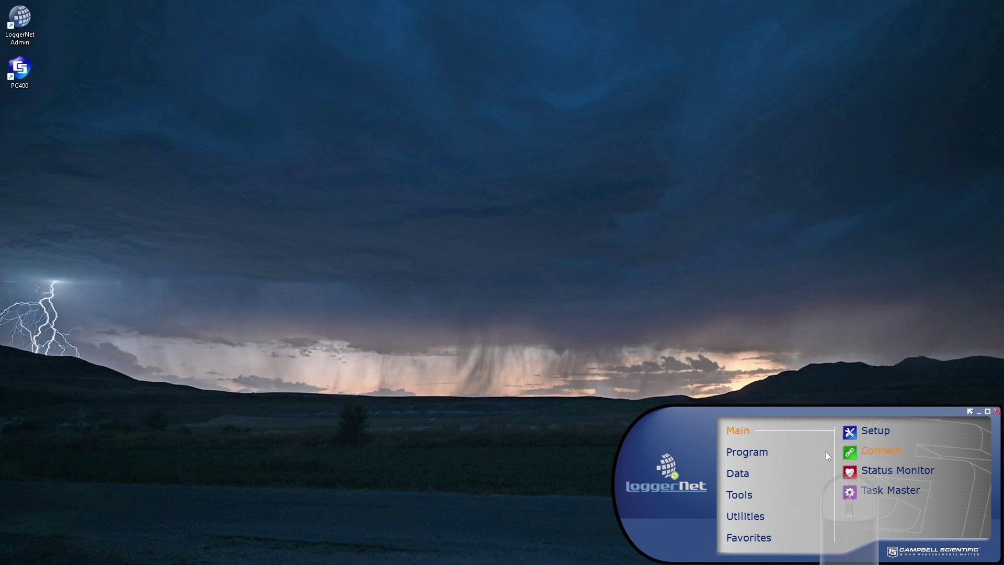
{"action": "left_click", "coordinate": [850, 452]}
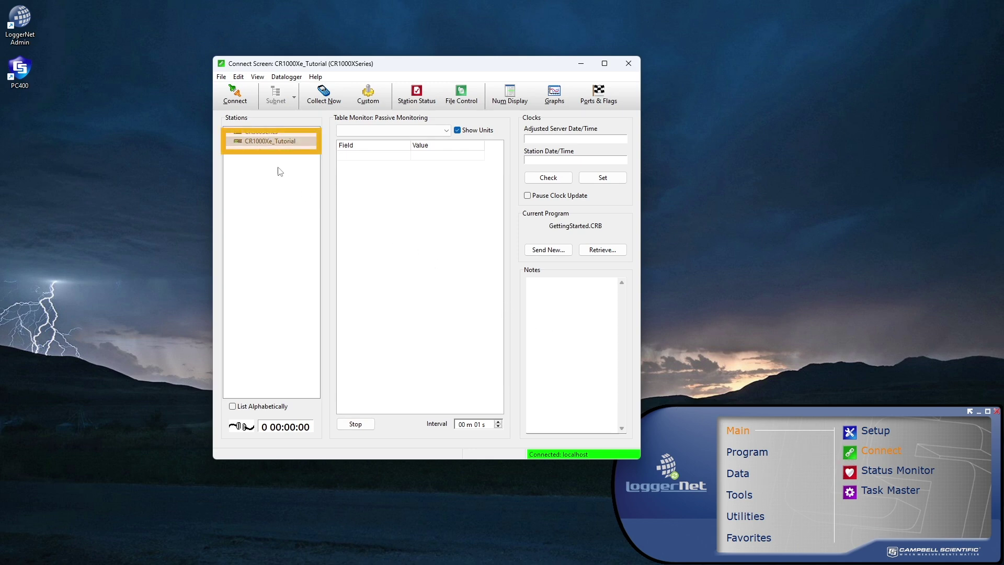
- Connect to CR1000Xe_Tutorial, monitor the Public table's live PTemp and batt_volt values, then disconnect
{"action": "left_click", "coordinate": [239, 143]}
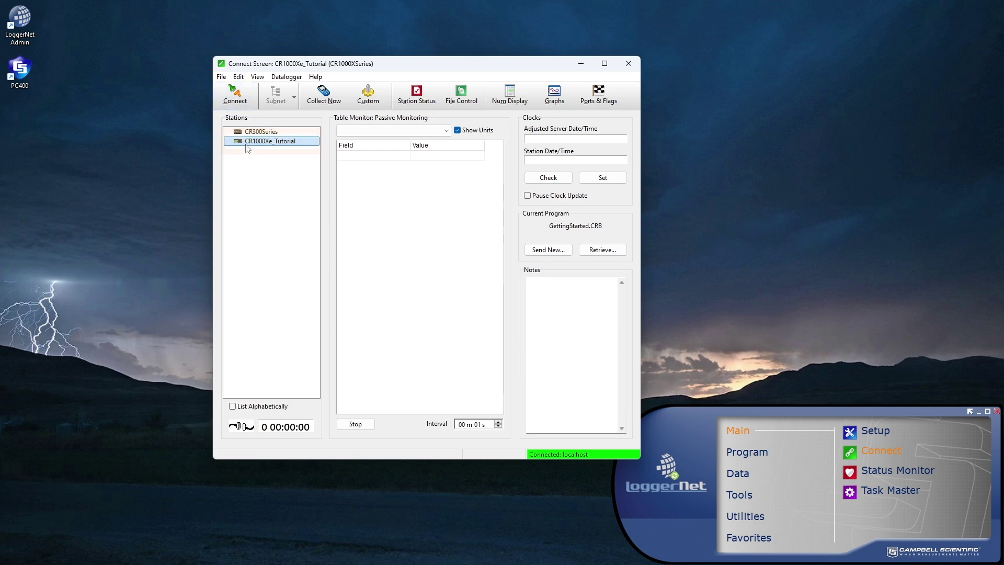
{"action": "left_click", "coordinate": [231, 98]}
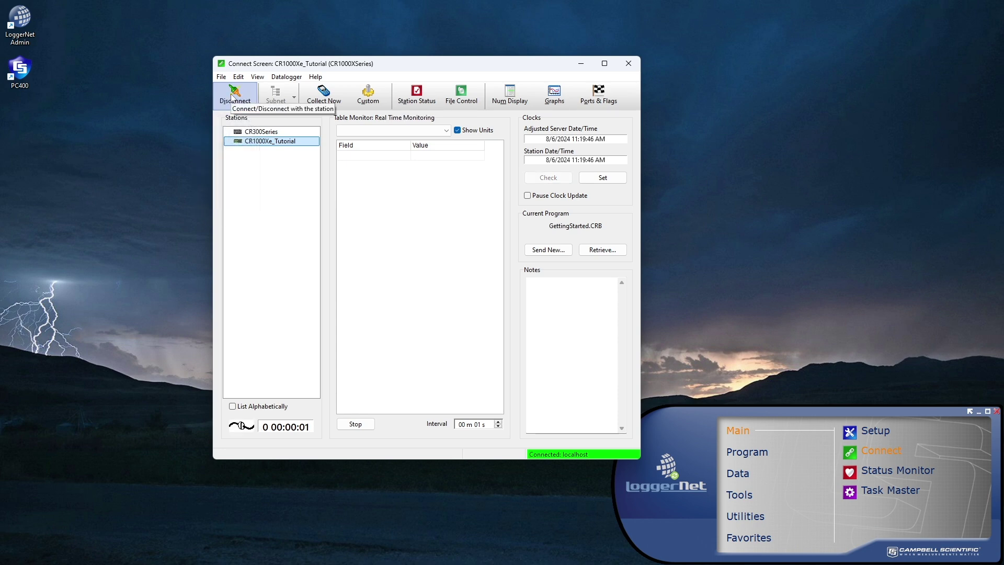
{"action": "left_click", "coordinate": [446, 130]}
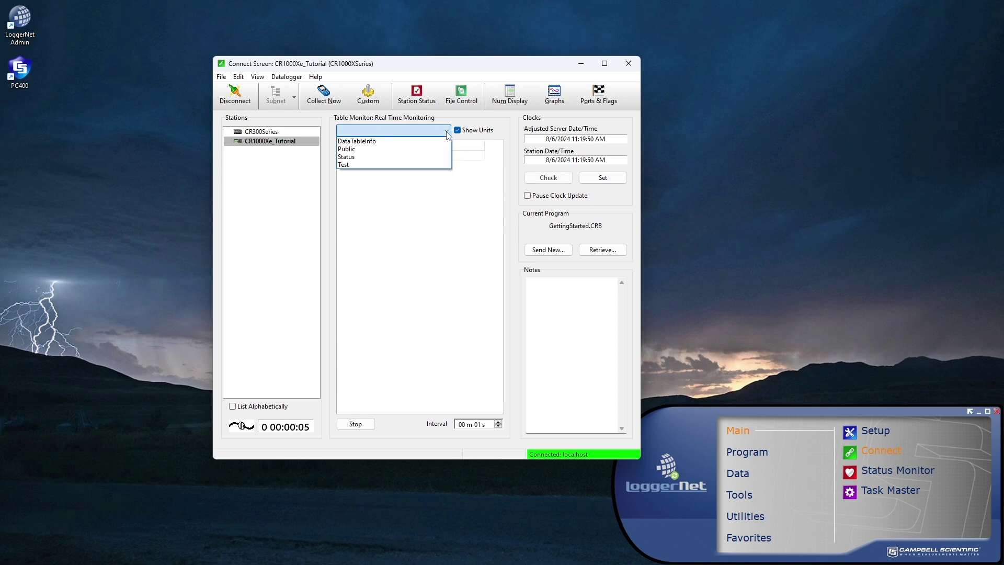
{"action": "left_click", "coordinate": [438, 149]}
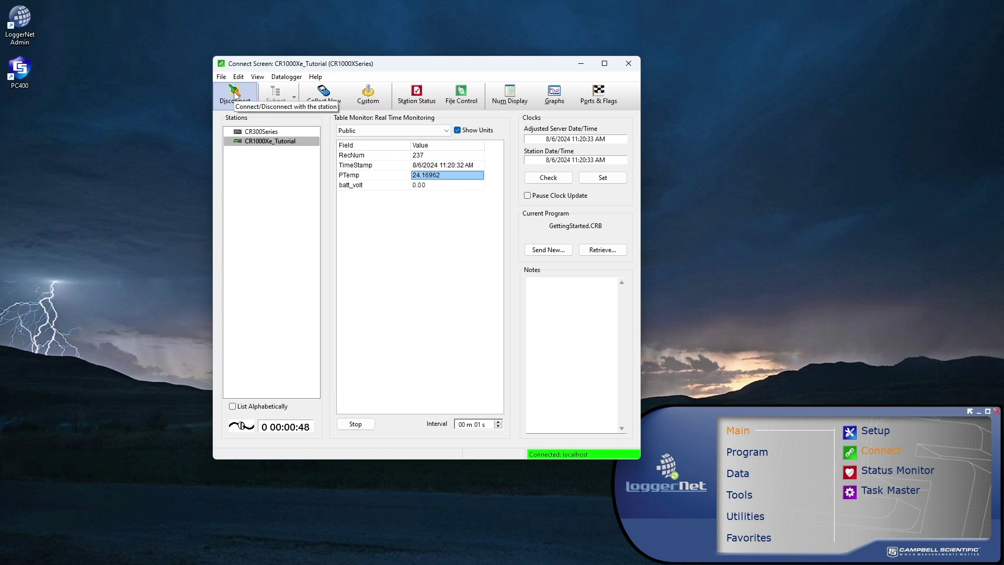
{"action": "left_click", "coordinate": [235, 94]}
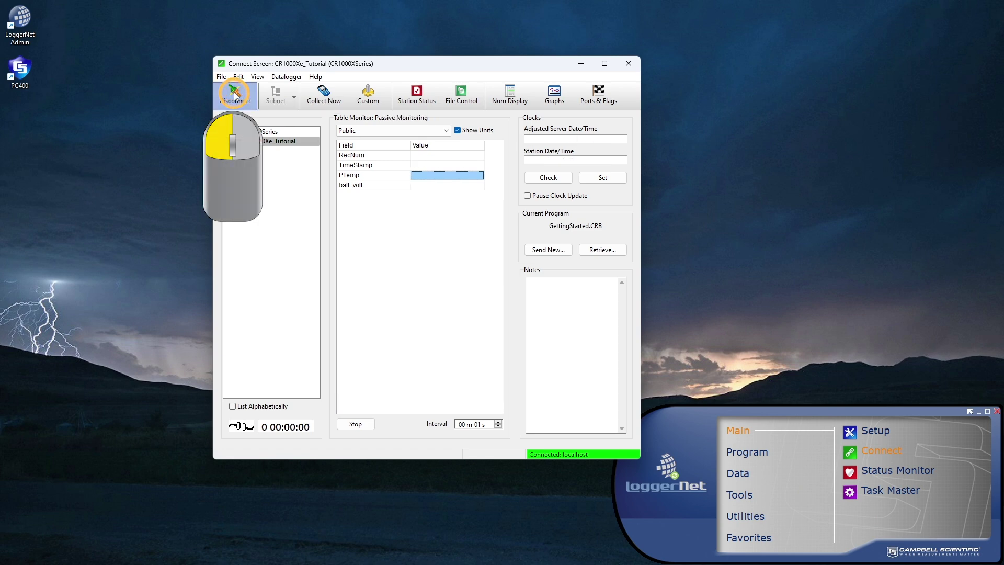